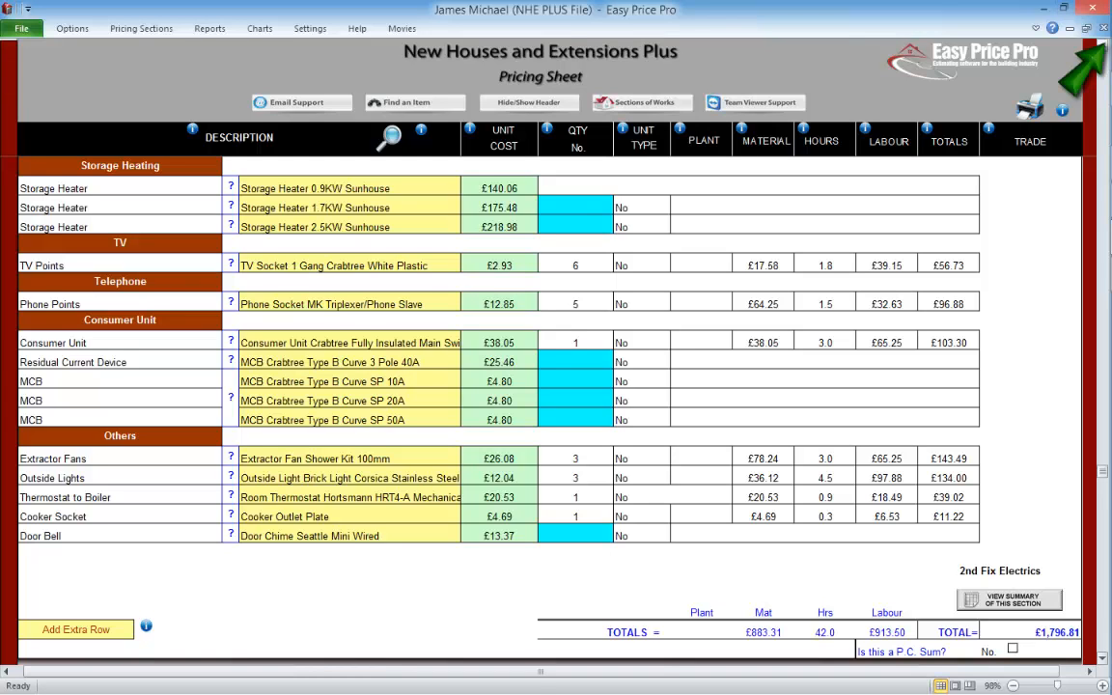
Close the Electrics 2nd Fix section of works and open it again.
left_click(1102, 45)
scroll(541, 386, "up", 4)
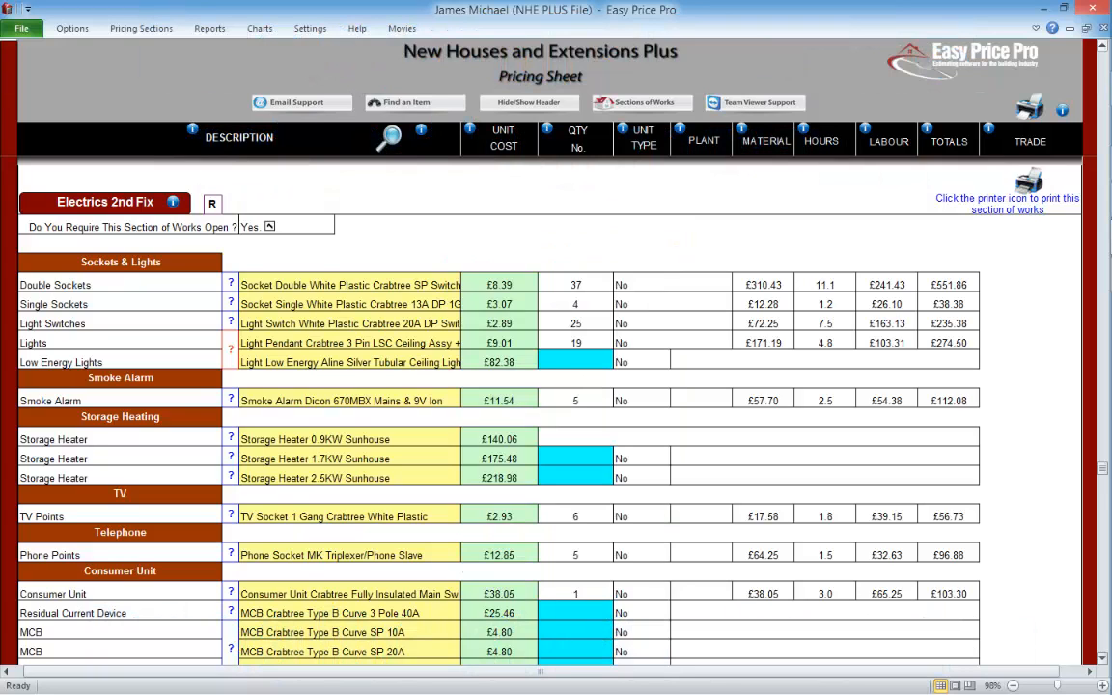
left_click(270, 226)
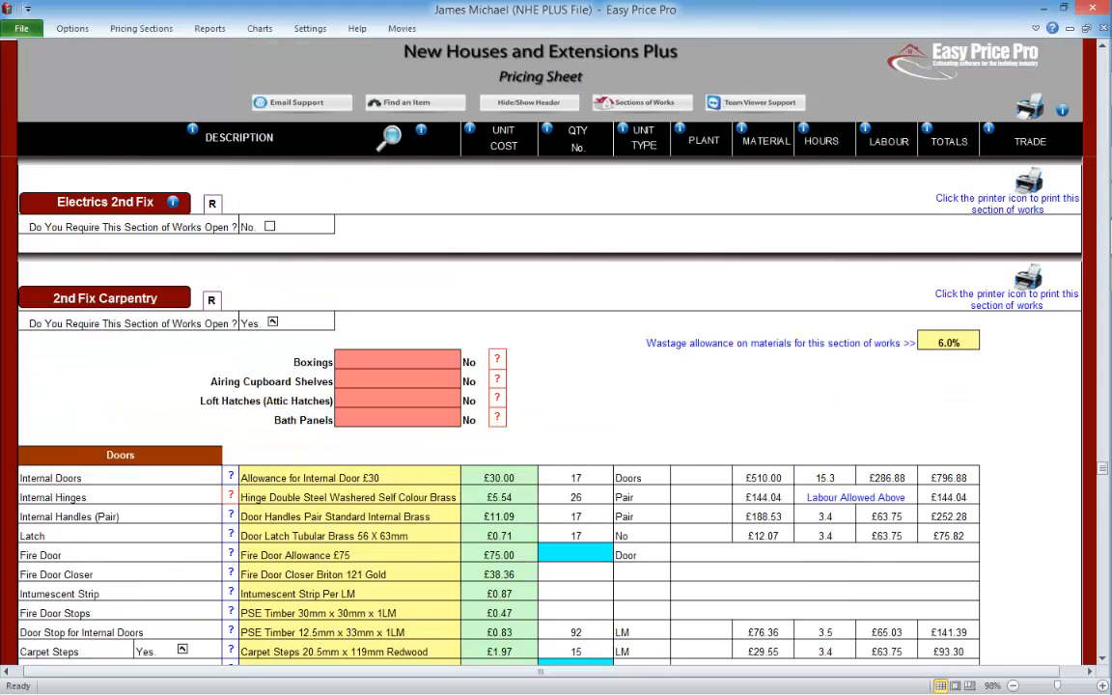
left_click(270, 226)
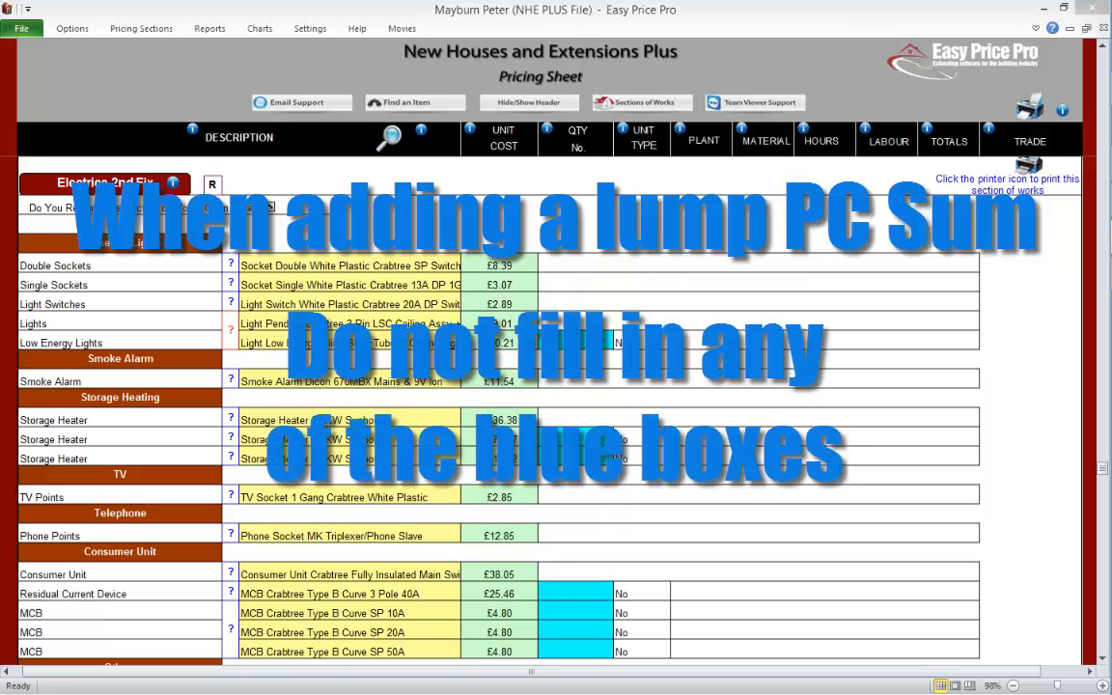
Mark the empty 2nd Fix Electrics section as a P.C. Sum and dismiss the PC Sum options information.
scroll(1101, 659, "down", 4)
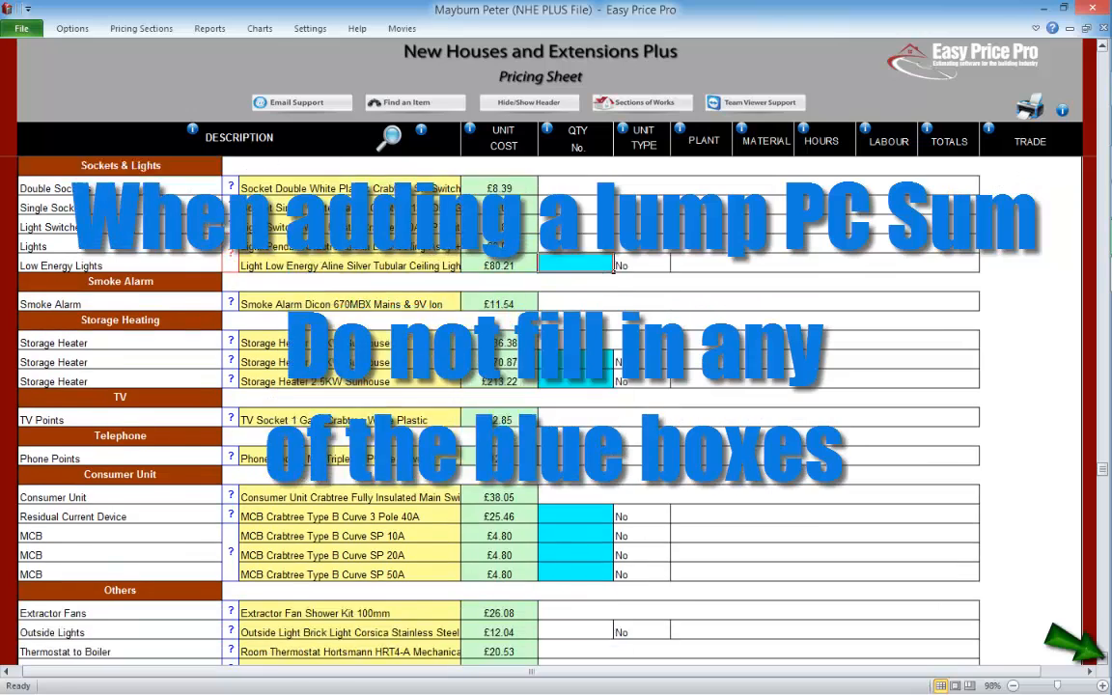
scroll(1099, 659, "down", 3)
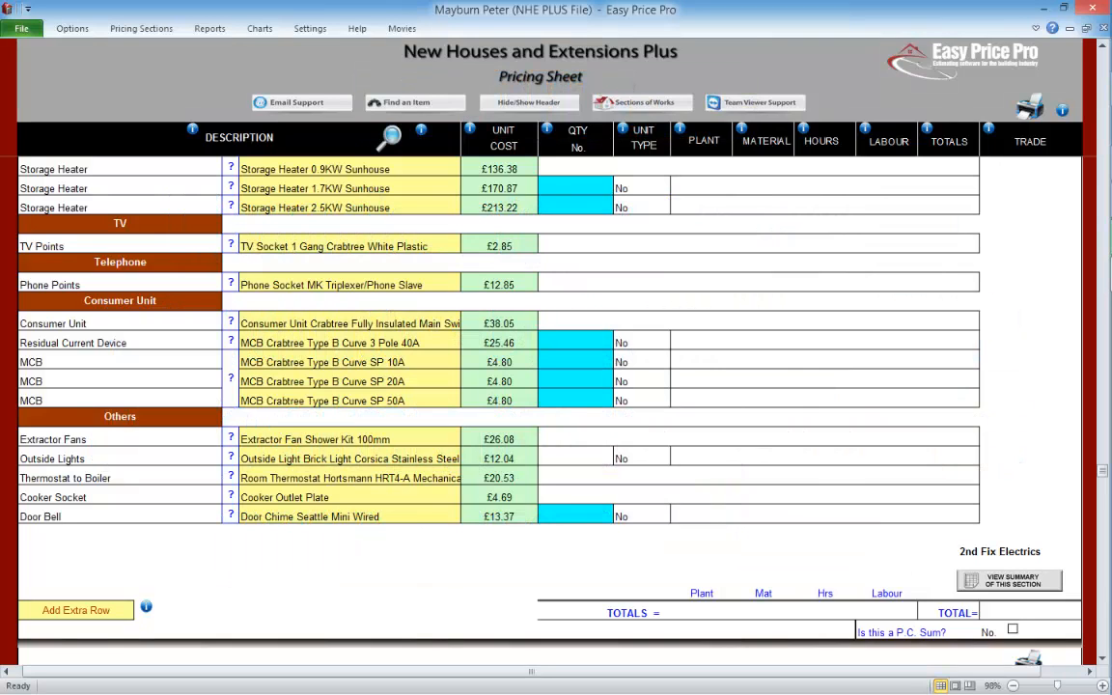
left_click(1012, 629)
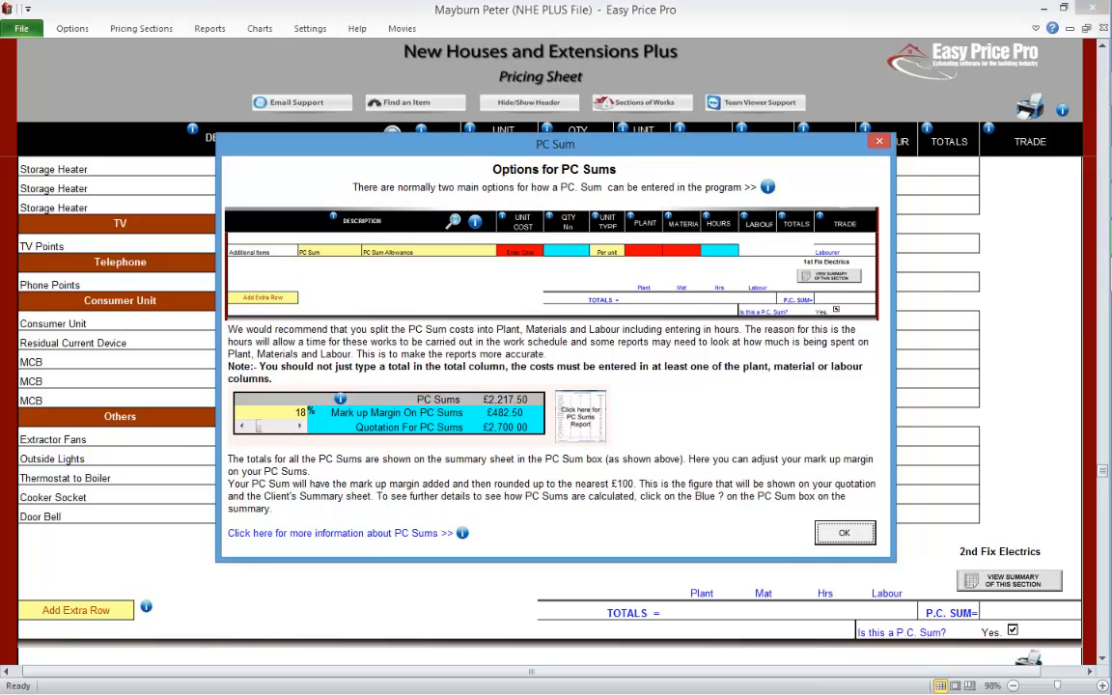
left_click(845, 533)
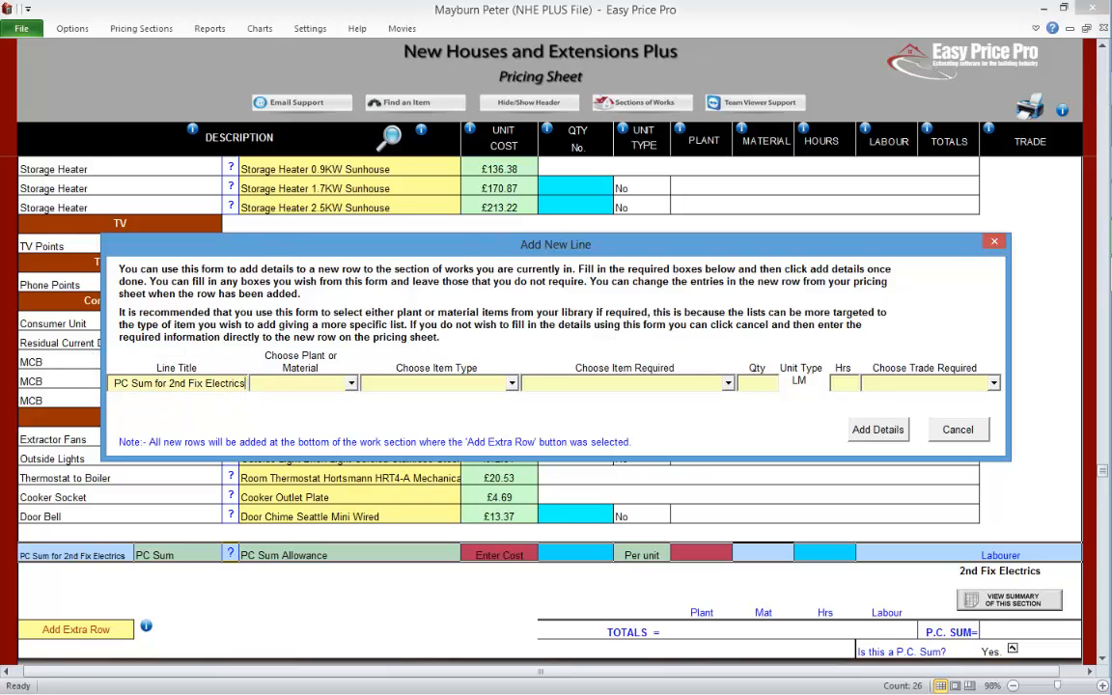
Add an extra row titled PC Sum for 2nd Fix Electrics with Materials, 40 hours and the Electrician trade.
left_click(351, 384)
left_click(301, 413)
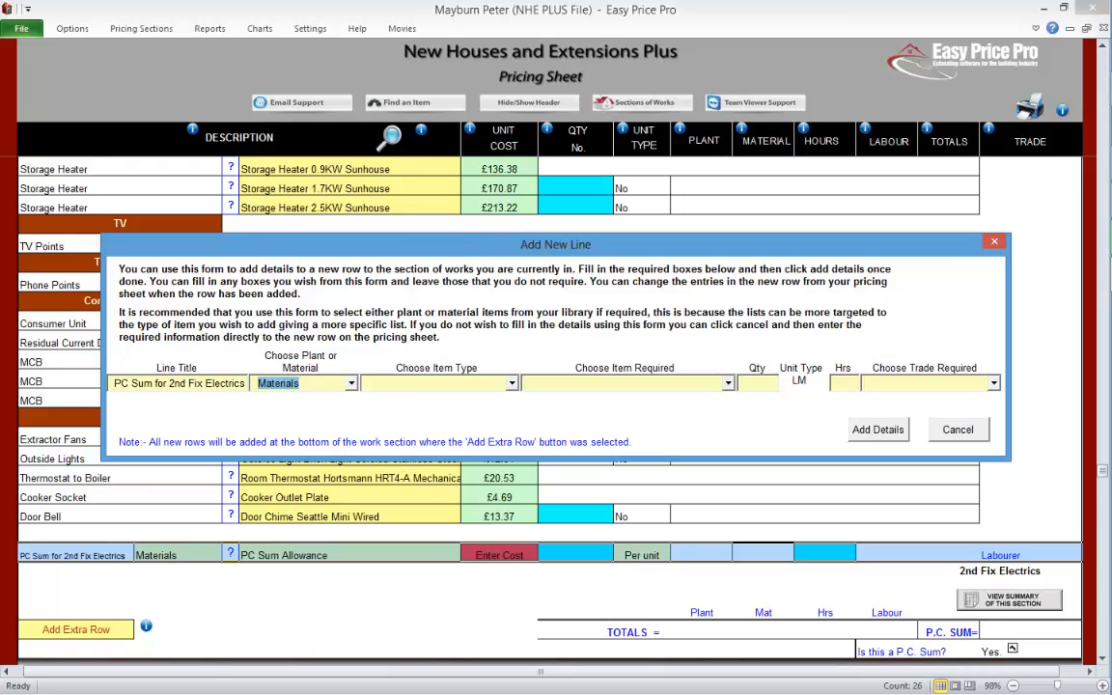
left_click(843, 383)
type("40")
left_click(994, 383)
left_click(995, 485)
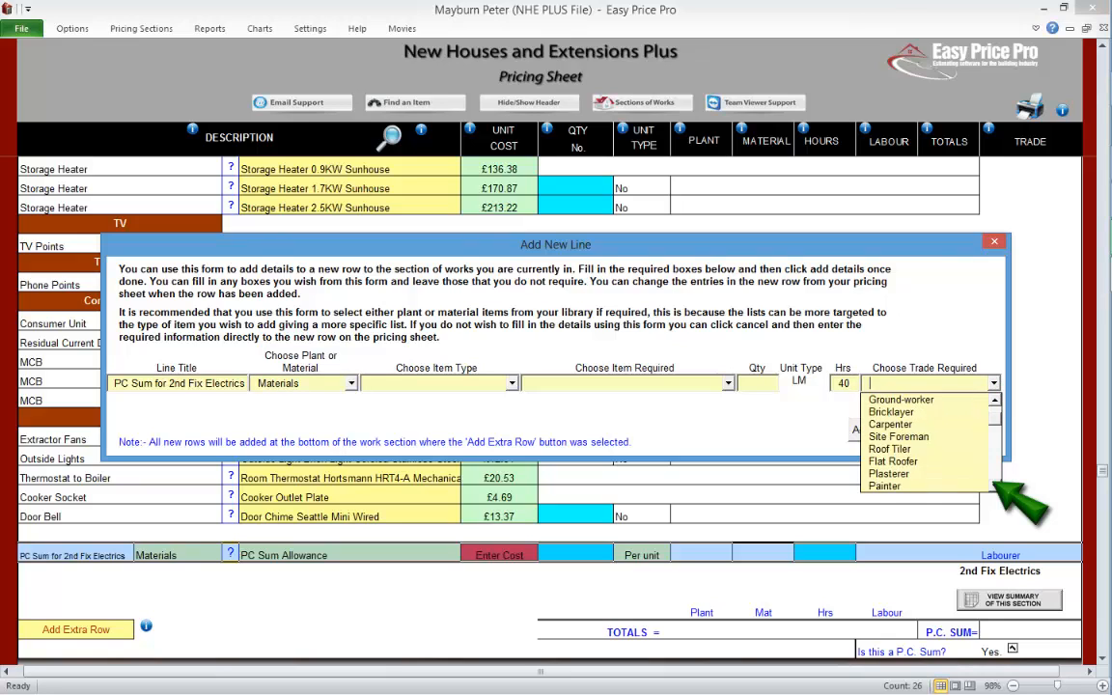
left_click(893, 449)
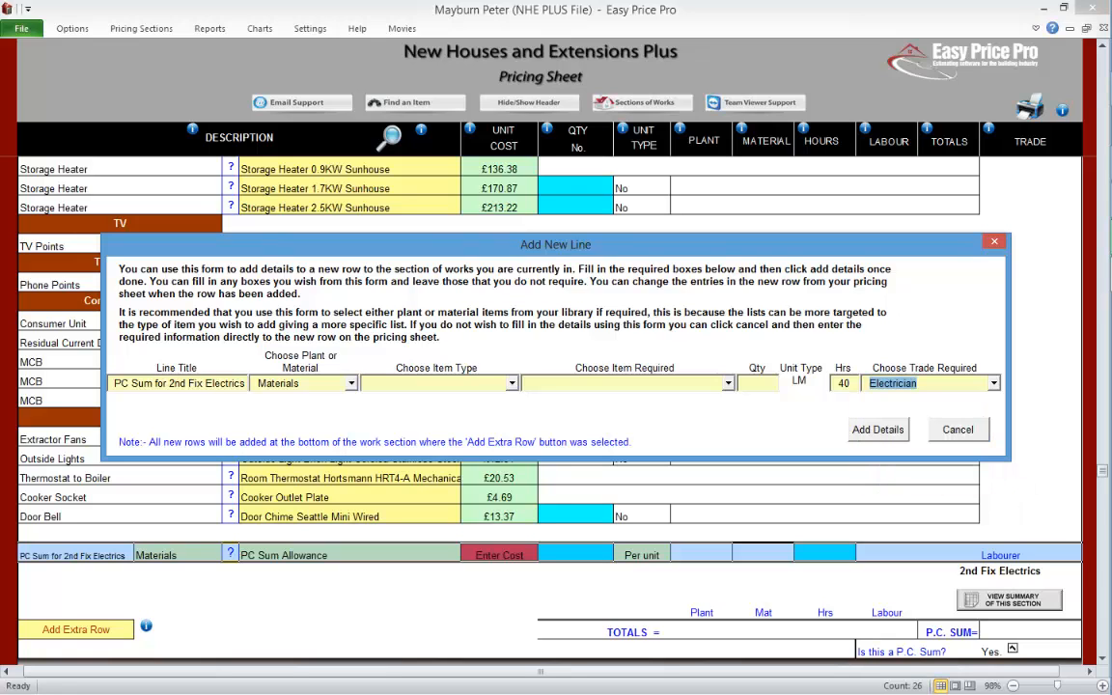
left_click(878, 429)
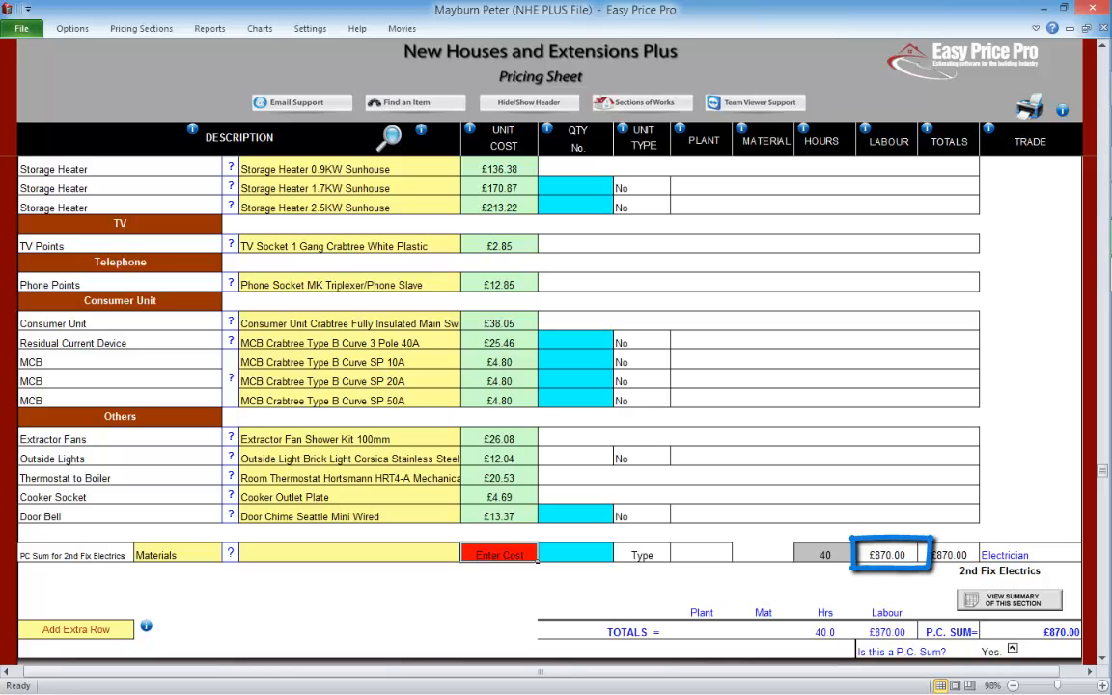
Give the PC Sum for 2nd Fix Electrics row a unit cost of 1200, a quantity of 1 and a plant cost of 95.
type("1200")
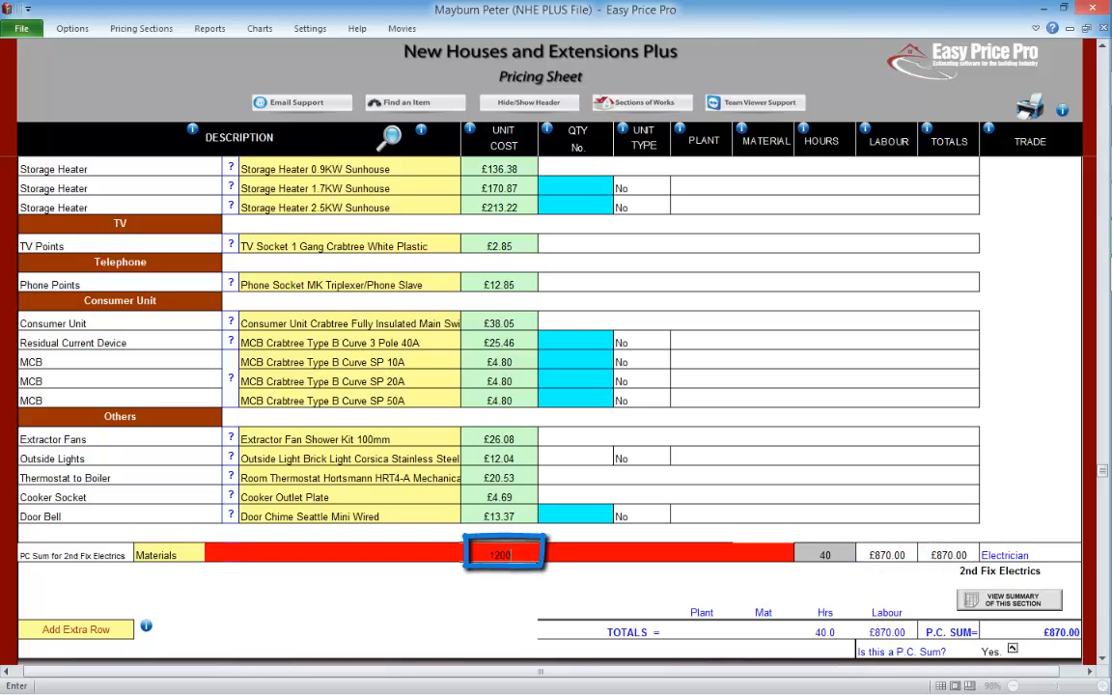
key("Tab")
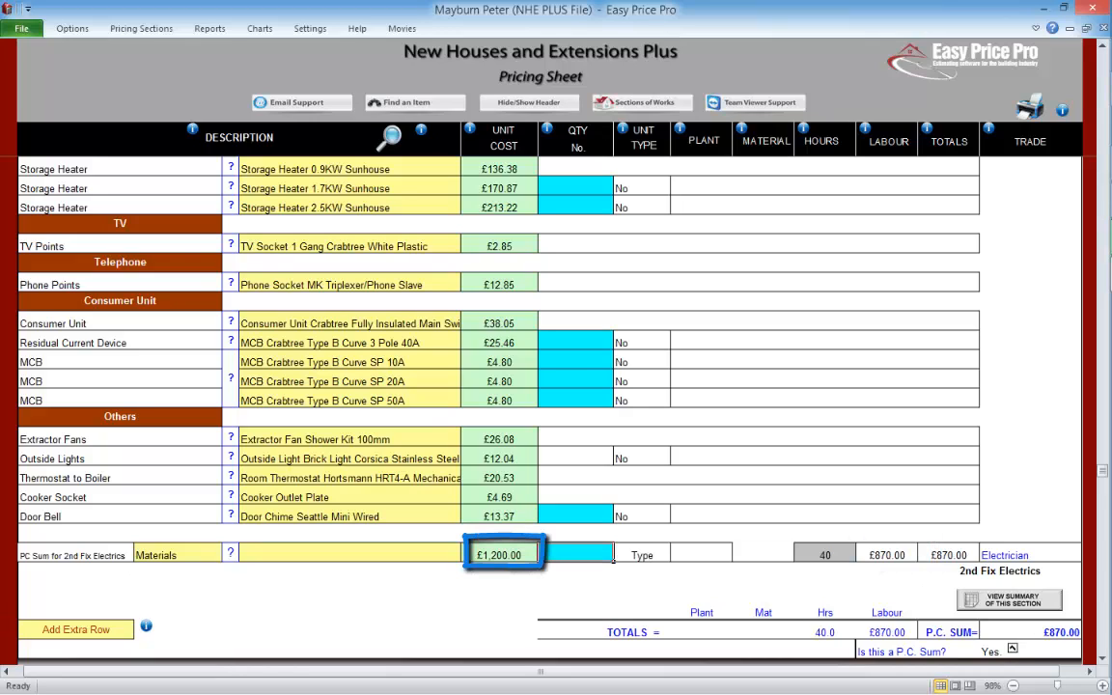
type("1")
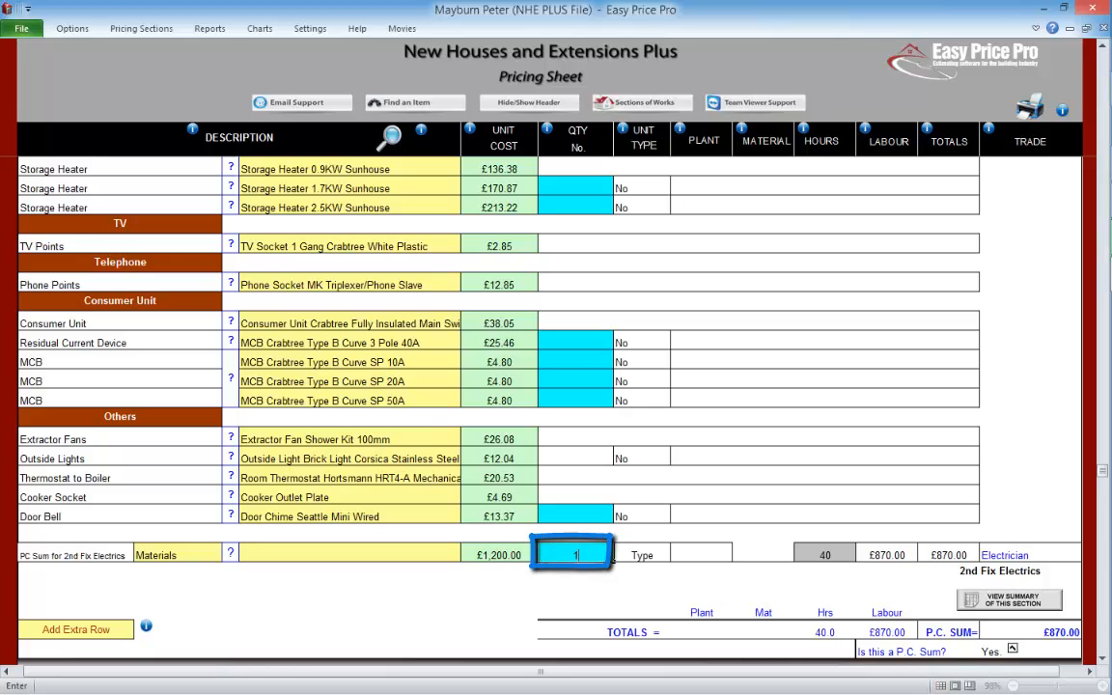
key("Tab")
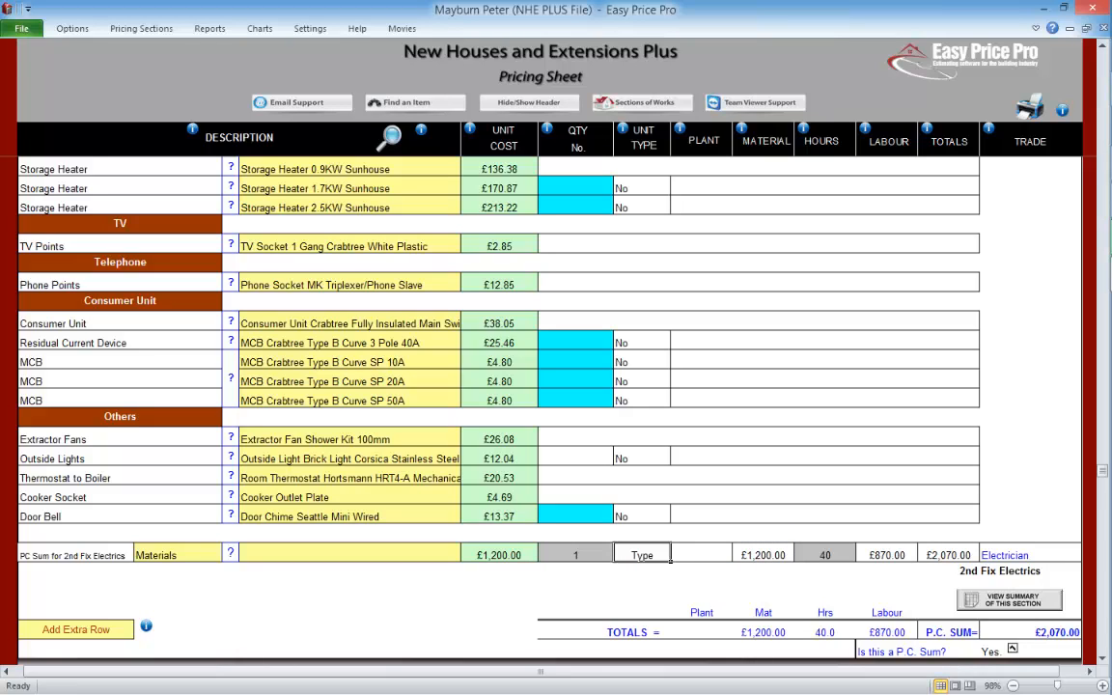
left_click(673, 556)
type("95")
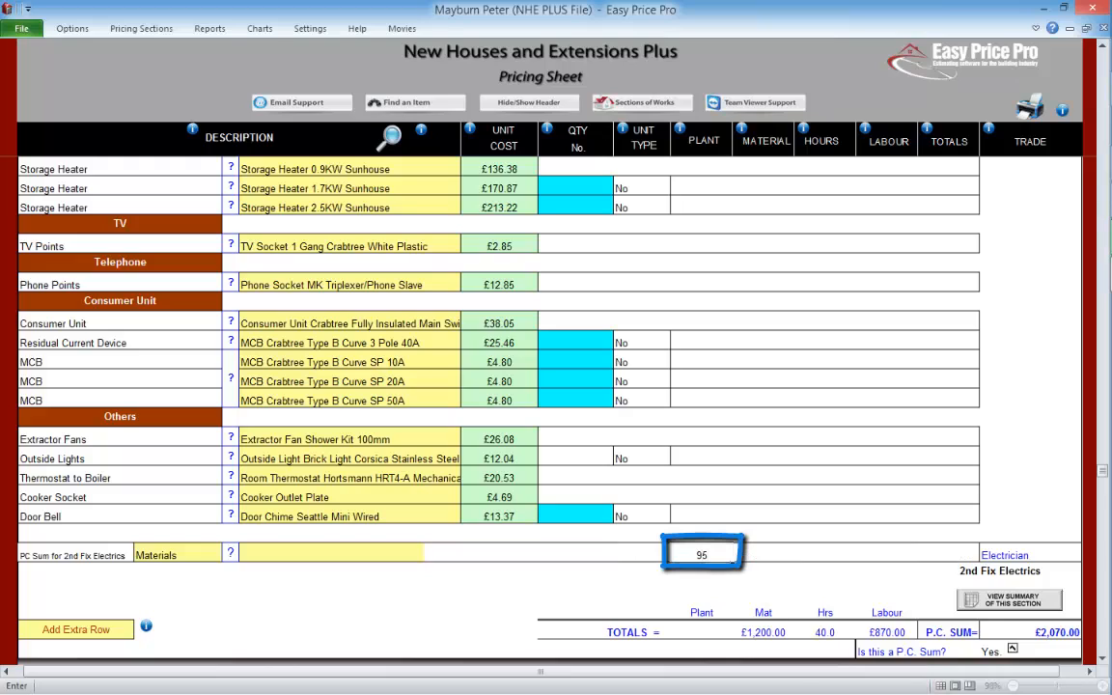
key("Return")
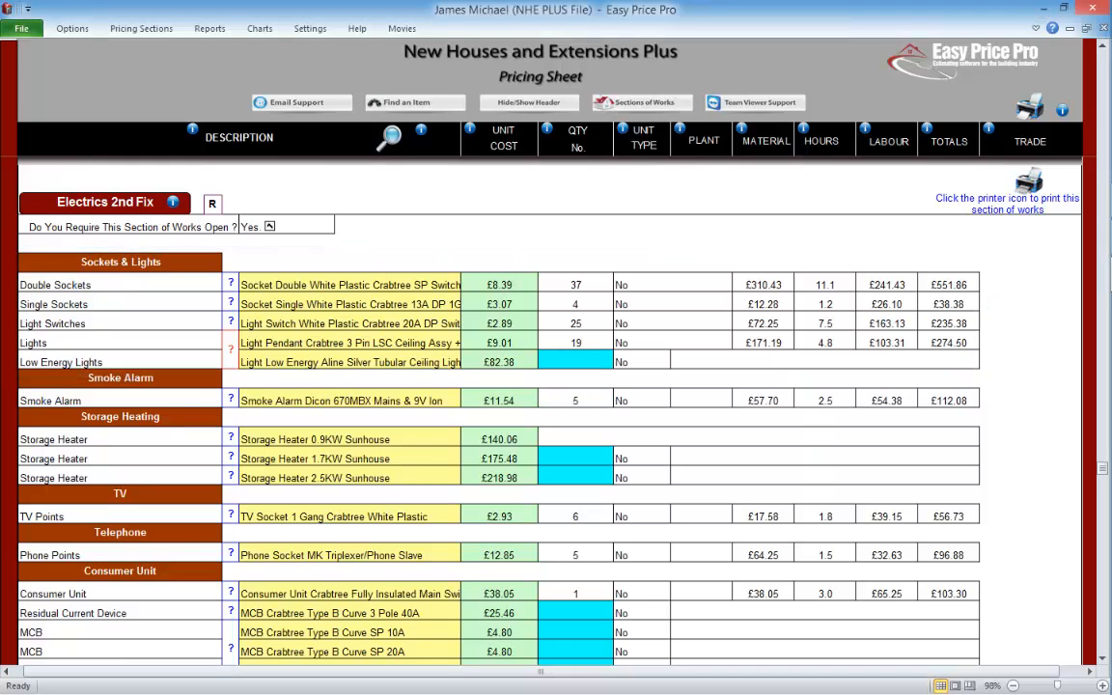
Look at the item choices for the Double Sockets row without changing the selection.
left_click(468, 284)
left_click(468, 284)
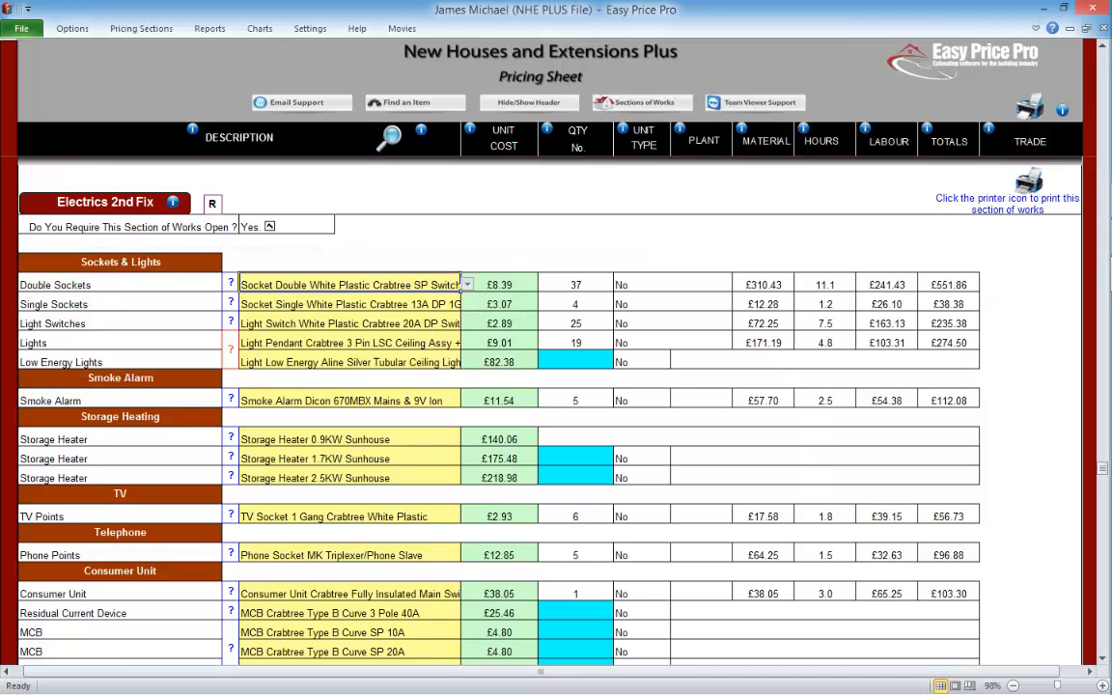
left_click(499, 285)
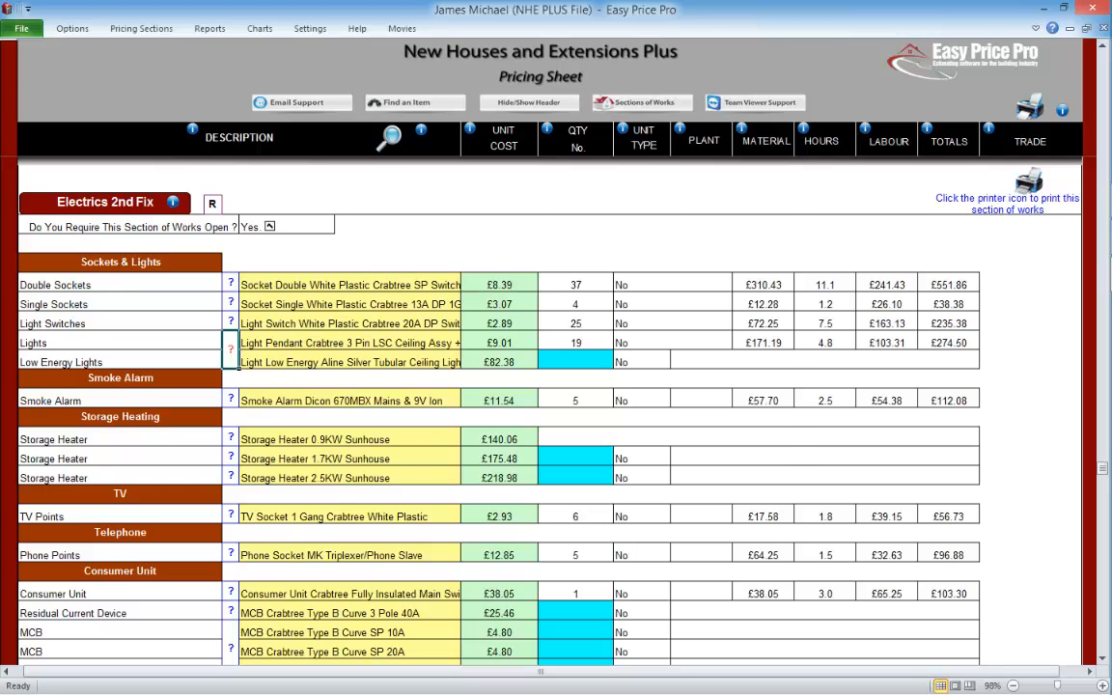
Allocate 6 of the light fittings as low energy using the help form for the Lights rows.
left_click(231, 349)
left_click(631, 253)
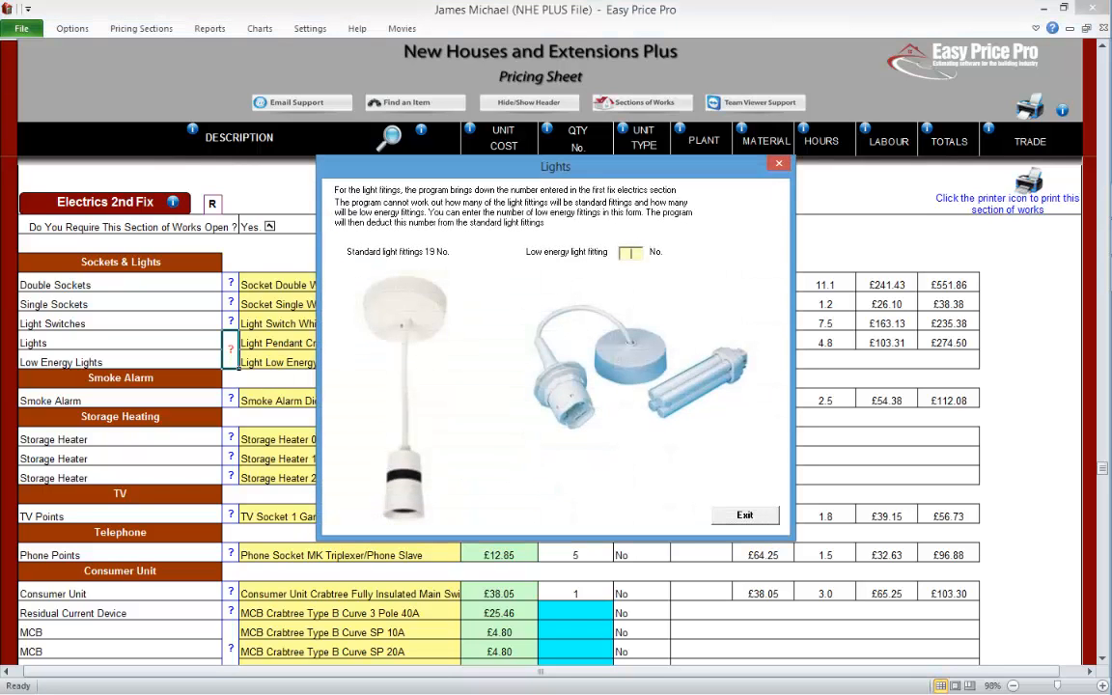
type("6")
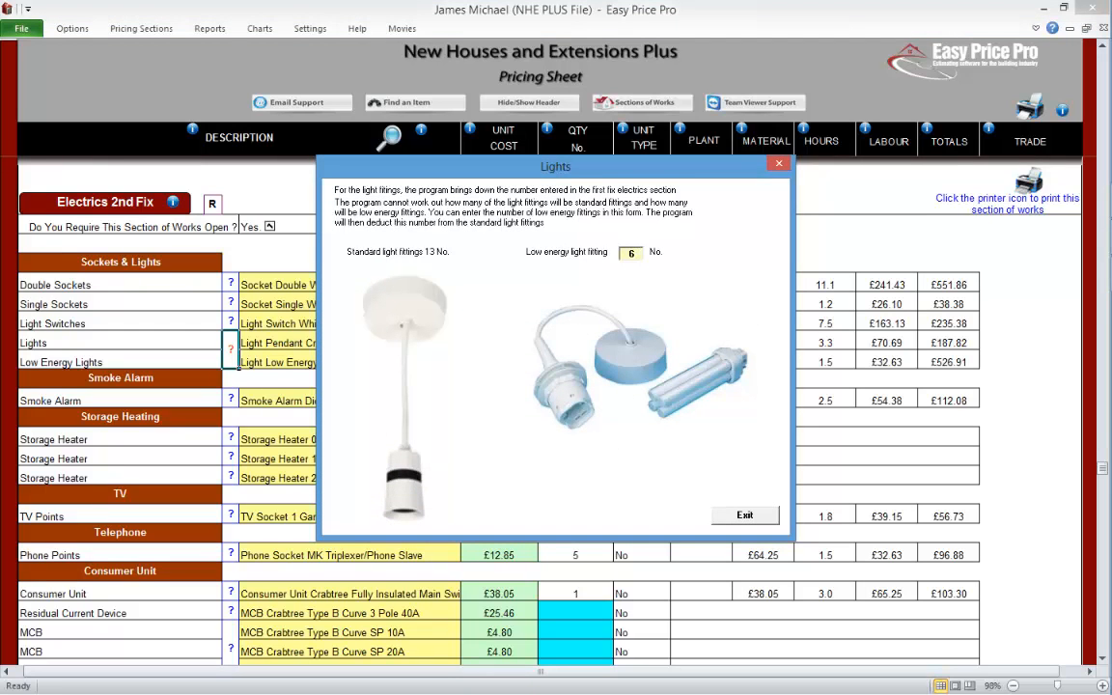
left_click(746, 515)
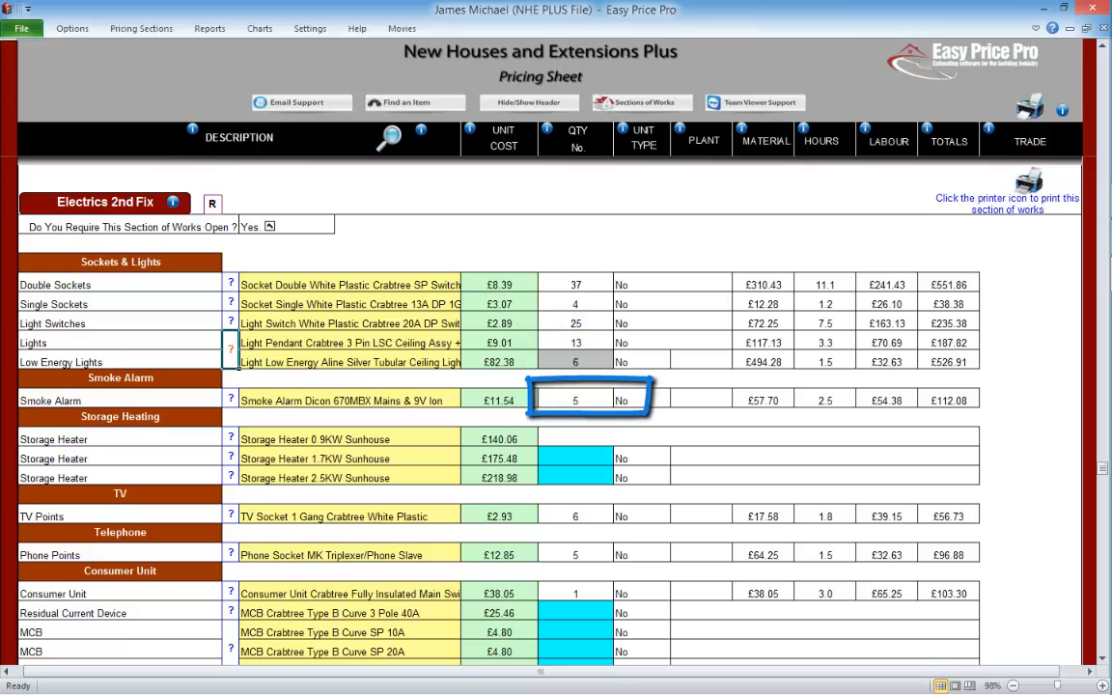
Look at the item choices for the Smoke Alarm row and view the help picture for the Consumer Unit.
left_click(467, 400)
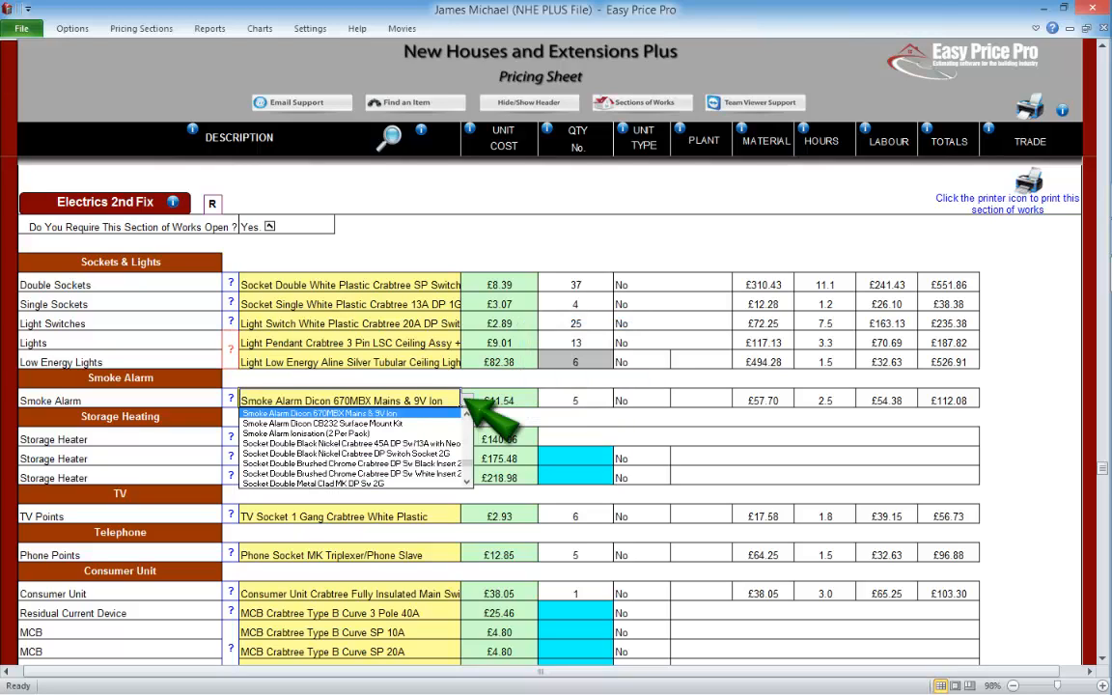
left_click(499, 398)
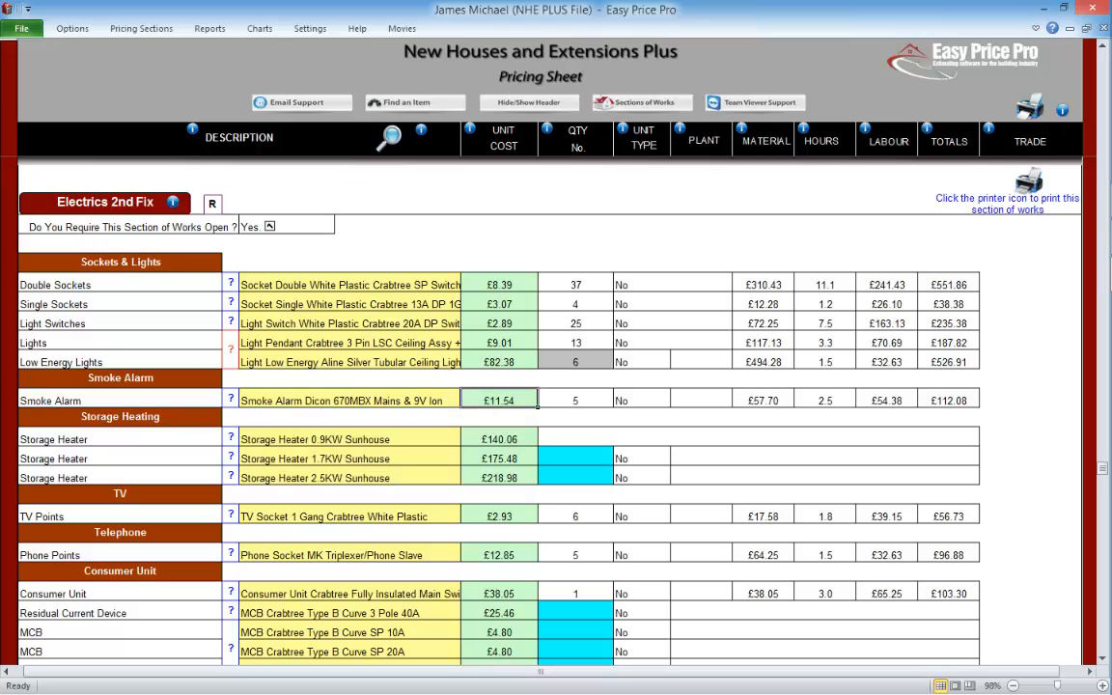
scroll(1101, 661, "down", 3)
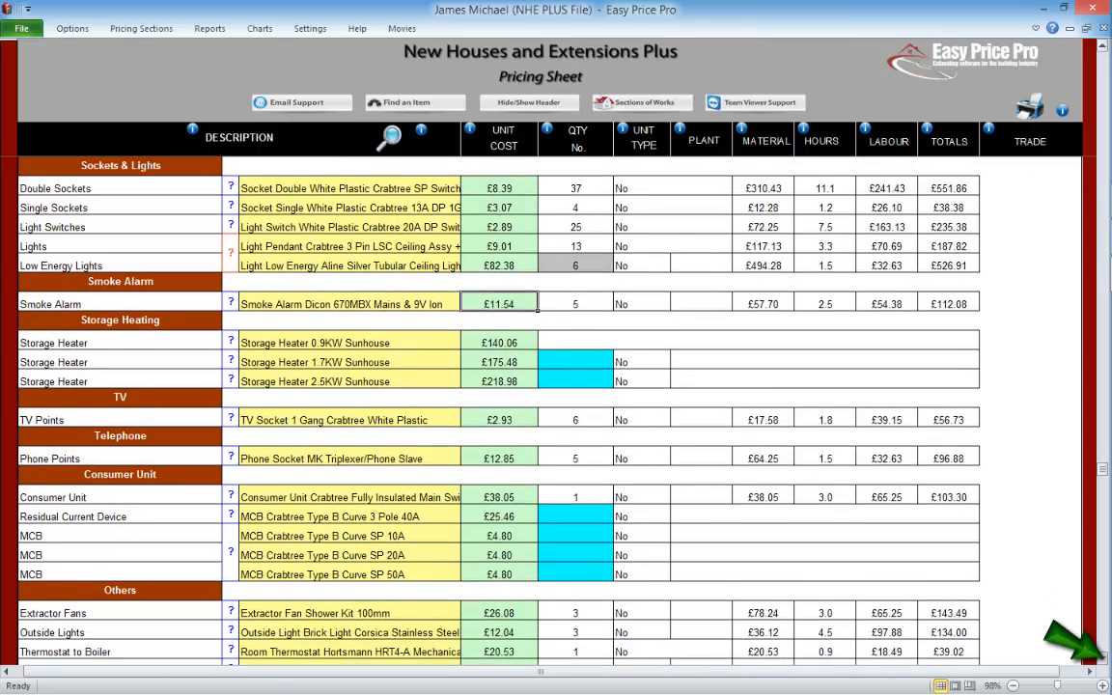
scroll(1101, 660, "down", 3)
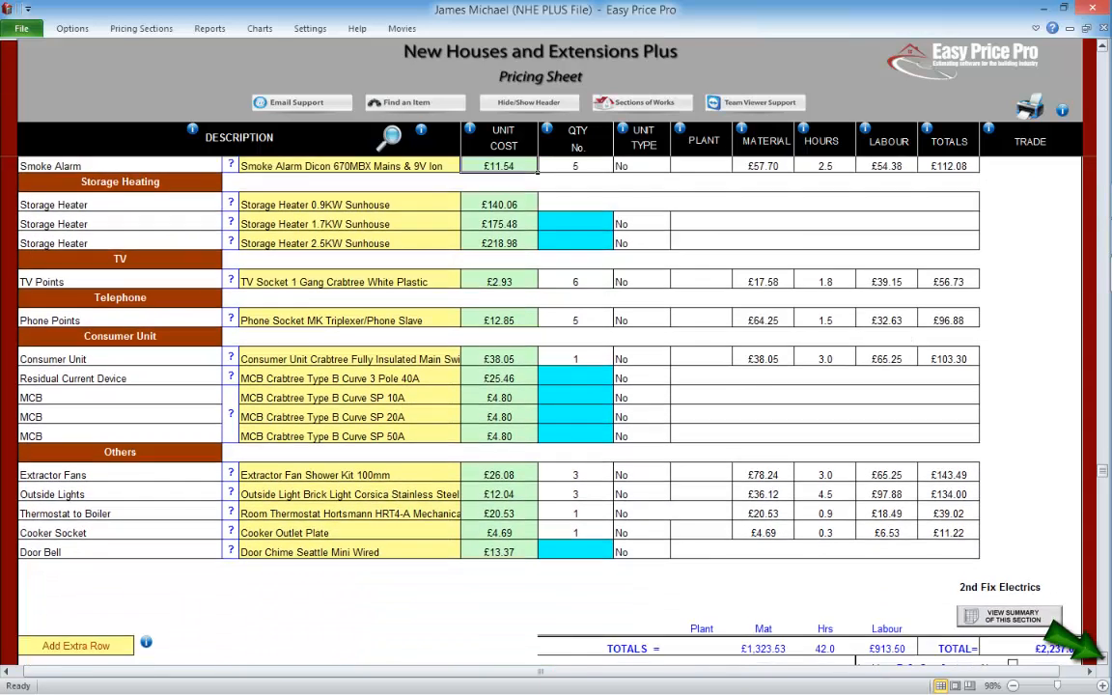
scroll(1101, 660, "down", 1)
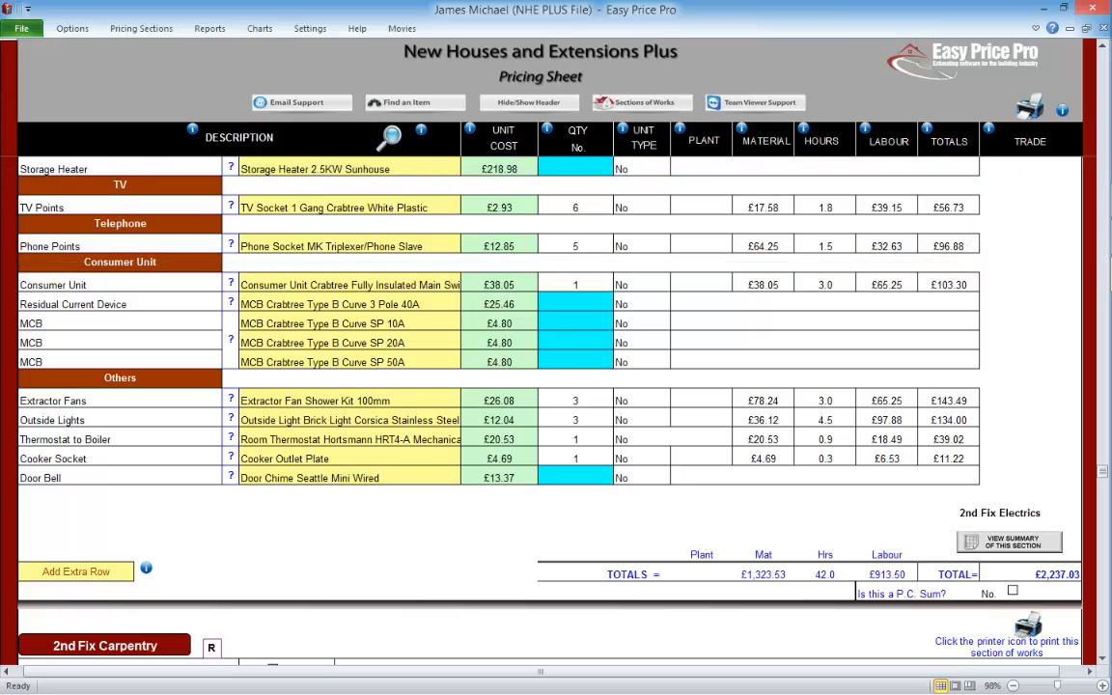
left_click(231, 283)
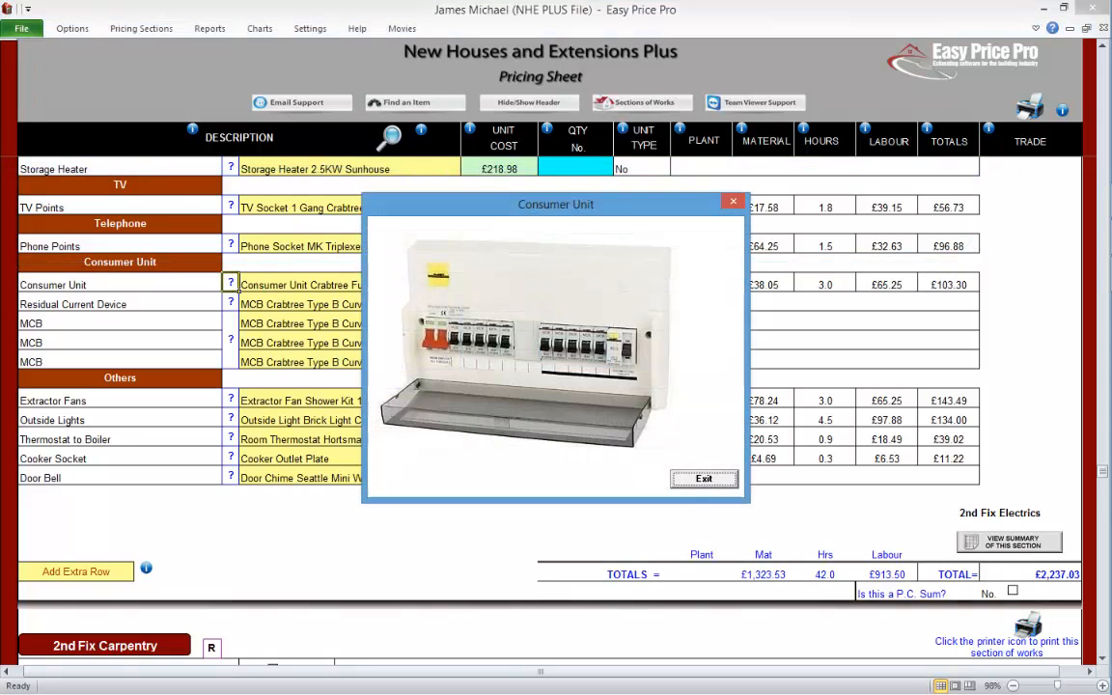
left_click(707, 478)
Set the Consumer Unit quantities to 1 residual current device, 6 SP 10A, 3 SP 20A and 2 SP 50A MCBs.
left_click(575, 303)
type("1")
key("Return")
type("6")
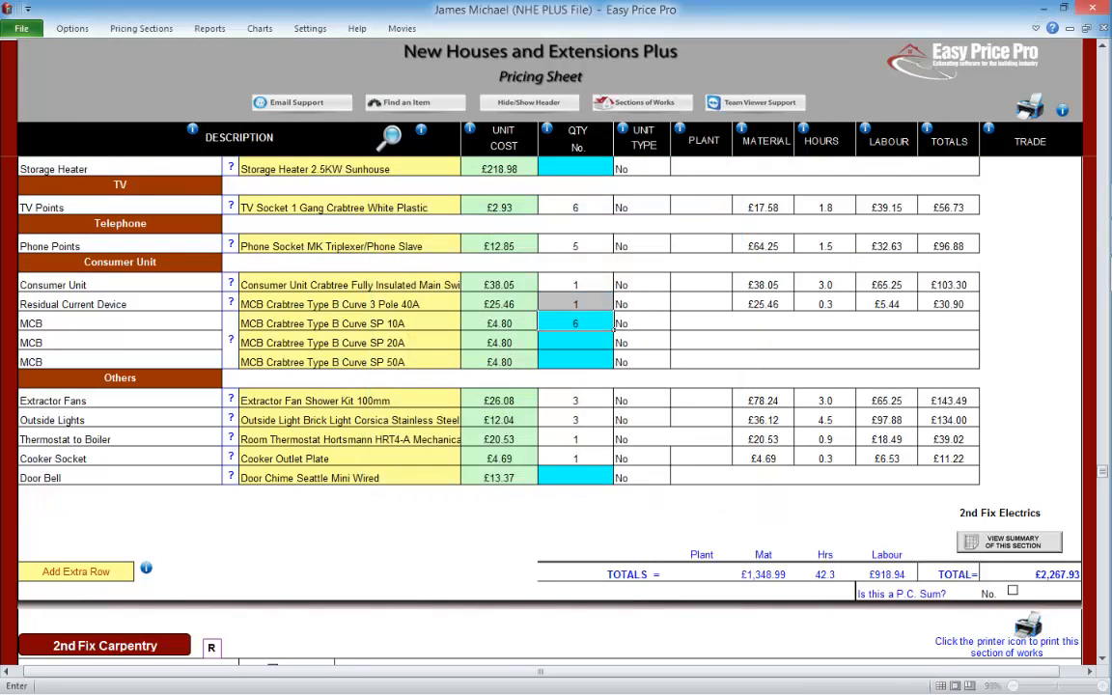
key("Return")
type("3")
key("Return")
type("2")
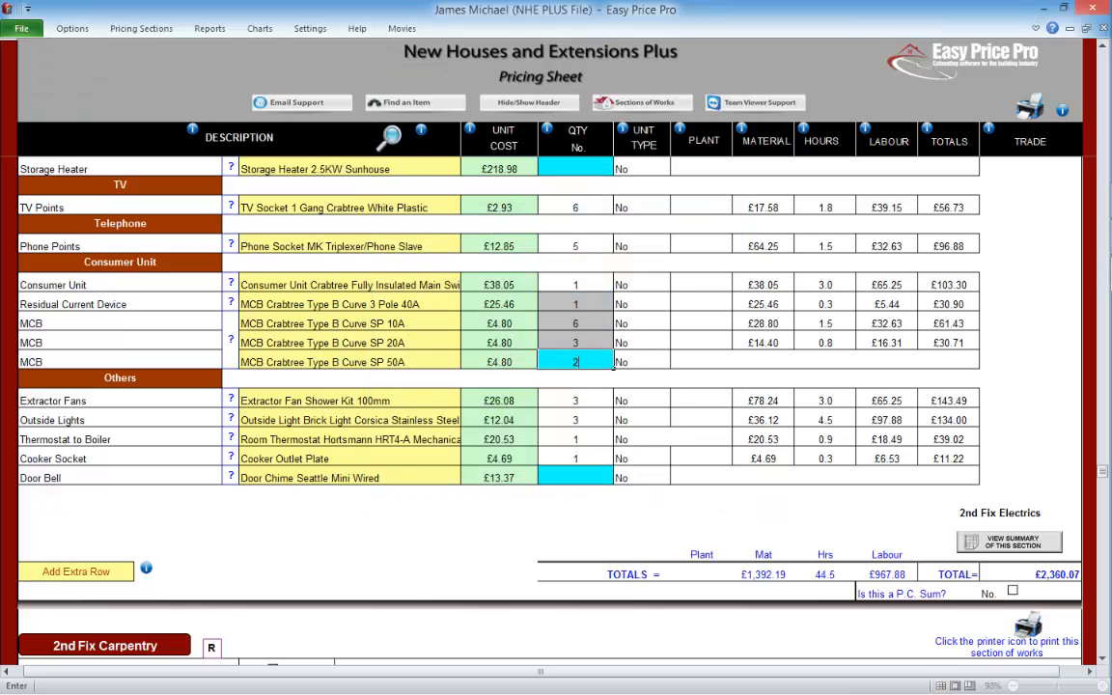
key("Return")
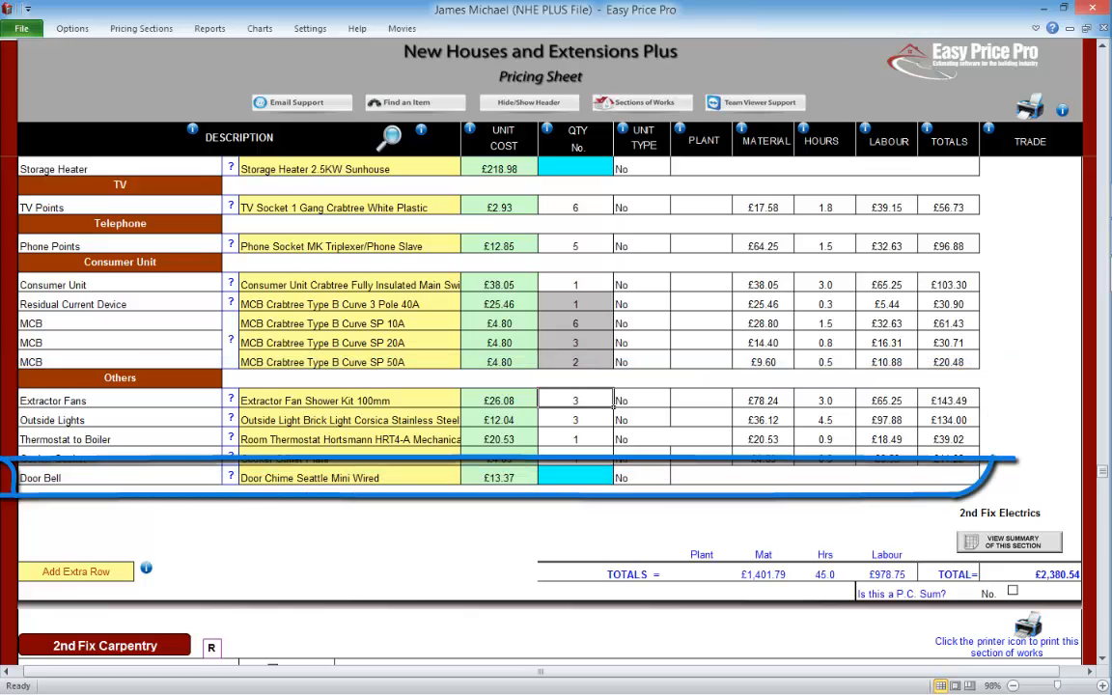
Set the Door Bell quantity to 1.
left_click(575, 476)
type("1")
key("Up")
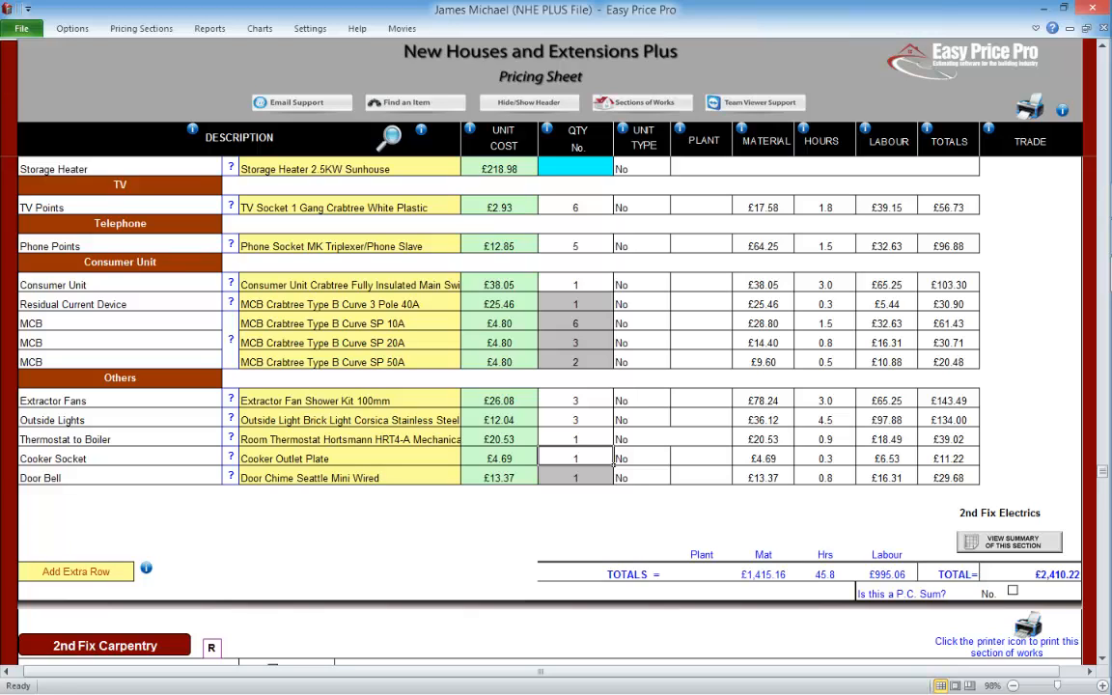
Mark the completed 2nd Fix Electrics section as a P.C. Sum and view the PC Sums guide through to its last page.
left_click(1012, 591)
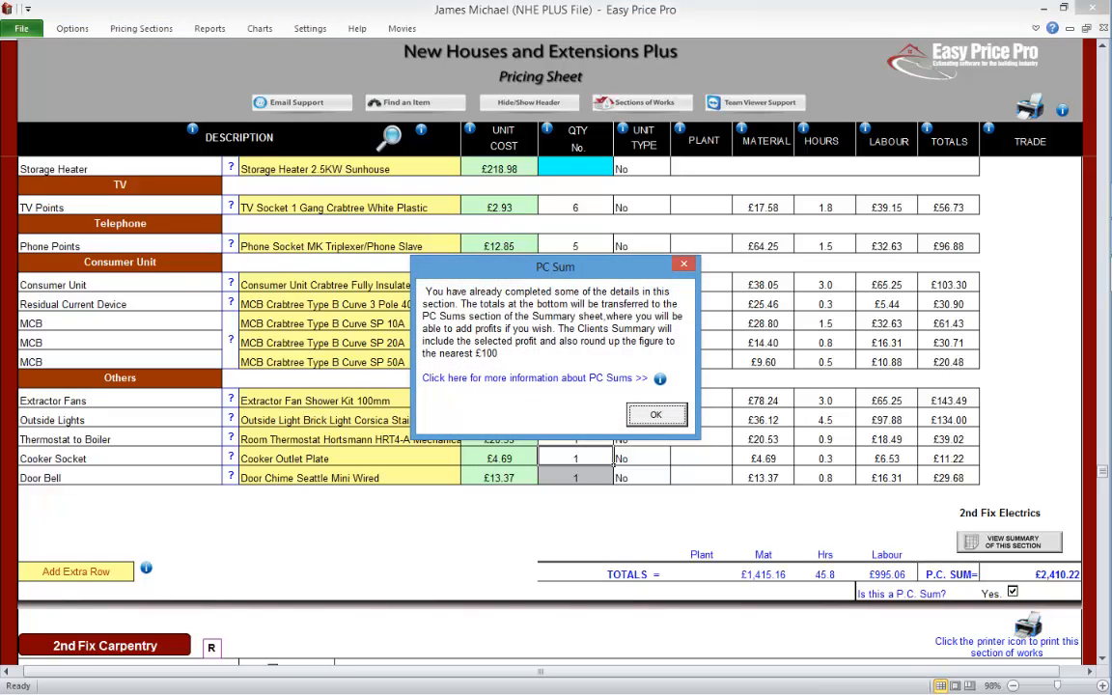
left_click(660, 380)
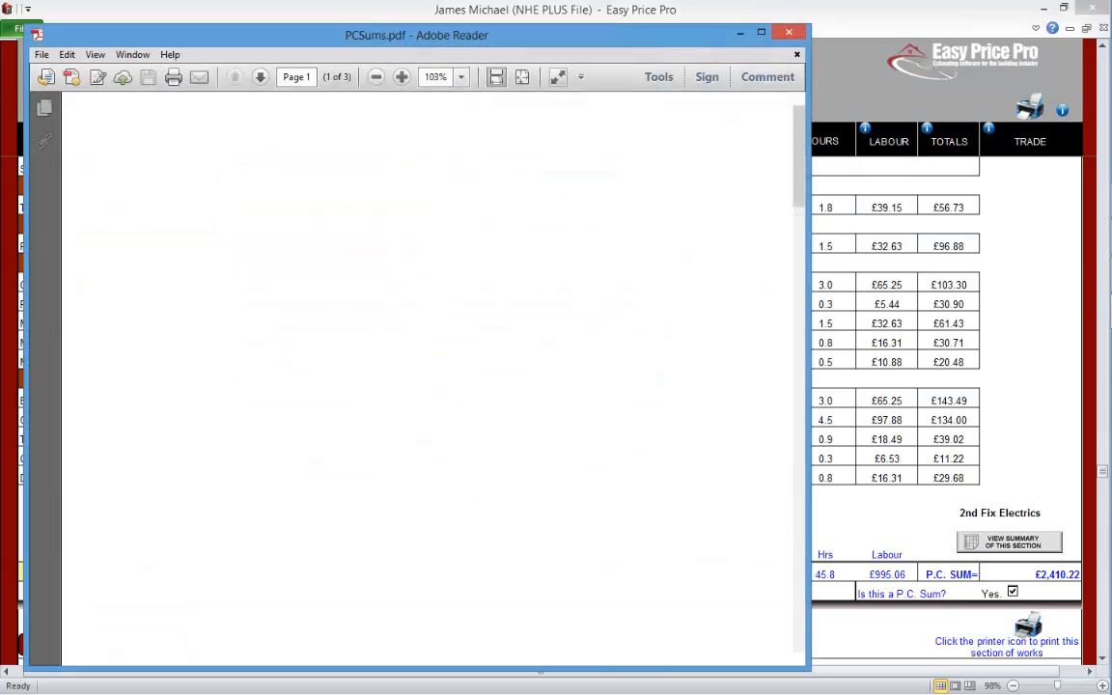
left_click(798, 660)
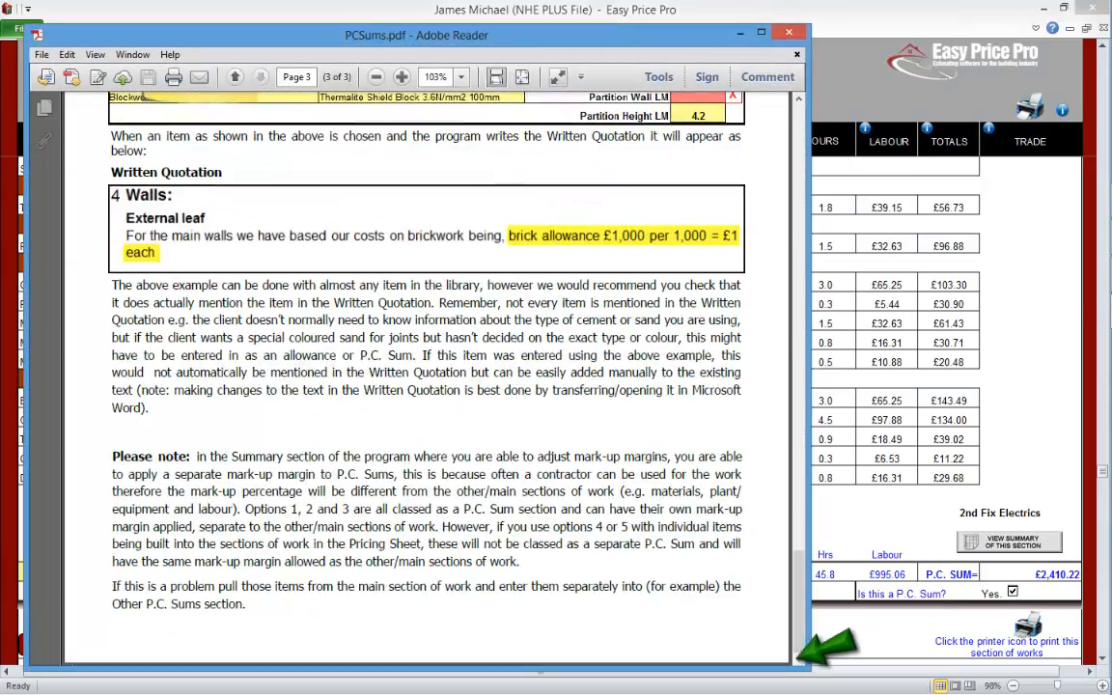
Close the PC Sums guide and acknowledge the PC Sum notice, and view the 2nd Fix Electrics section in the summary.
left_click(789, 33)
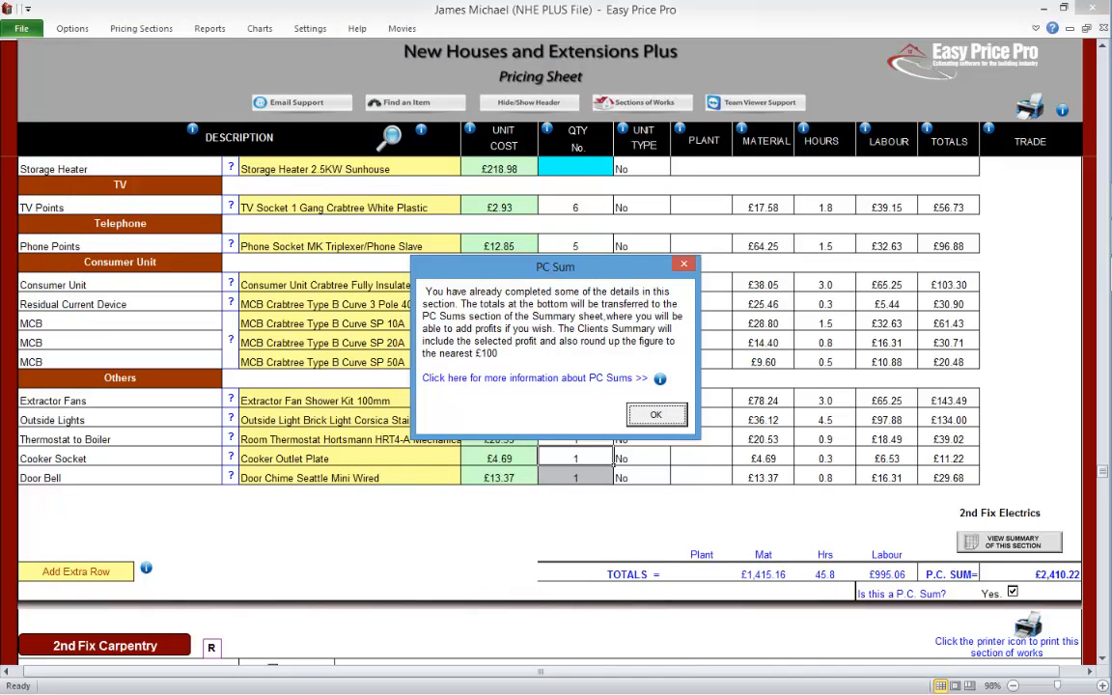
left_click(655, 415)
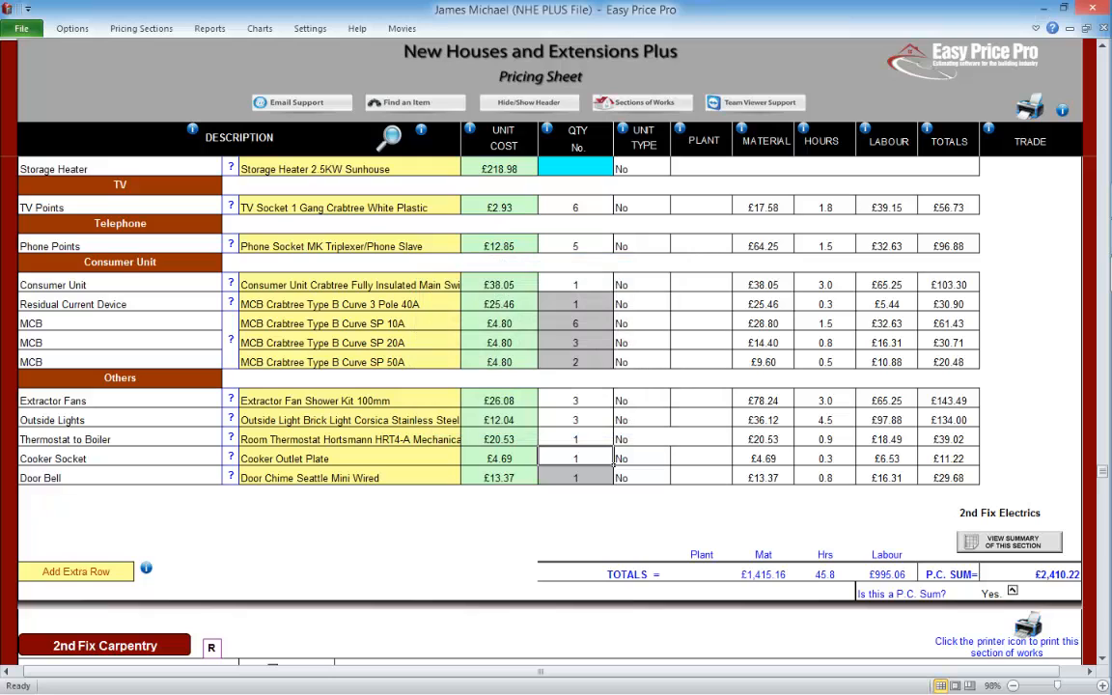
left_click(1009, 542)
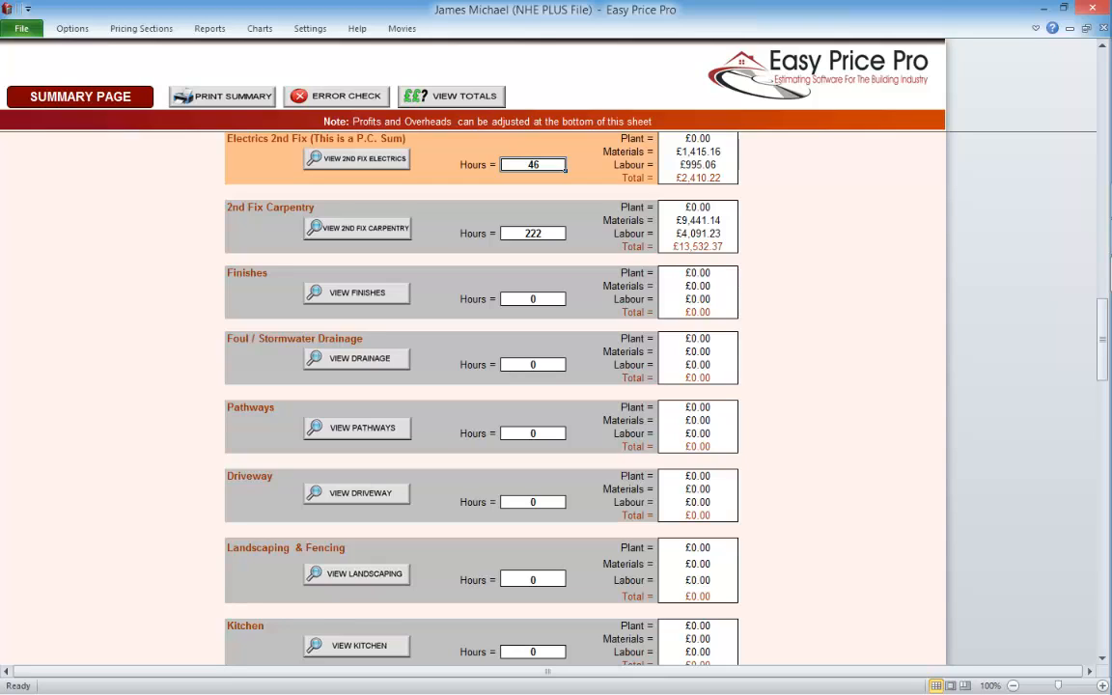
Return to the Electrics 2nd Fix section of the pricing sheet and view the information on adding an extra row.
left_click(358, 159)
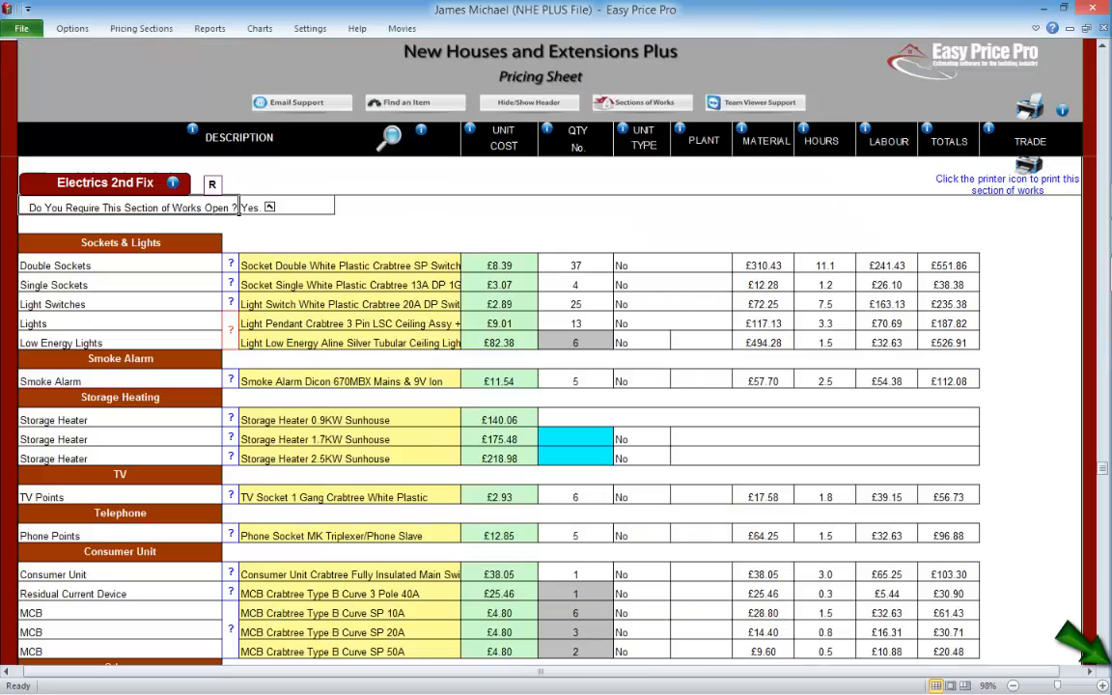
scroll(541, 405, "down", 3)
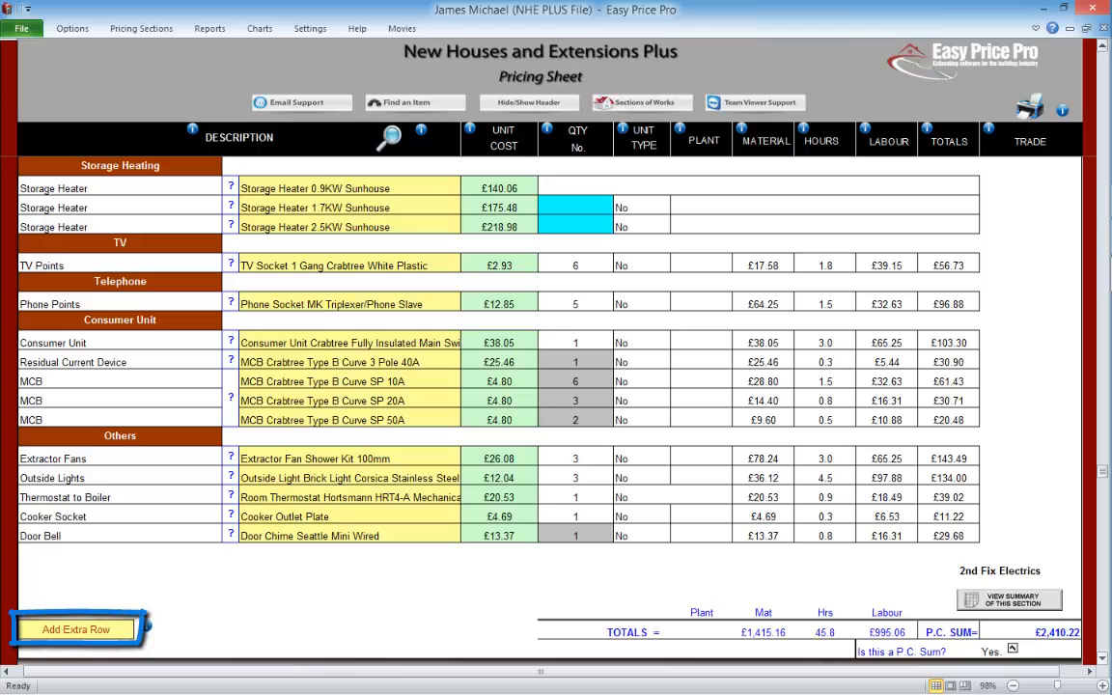
left_click(146, 625)
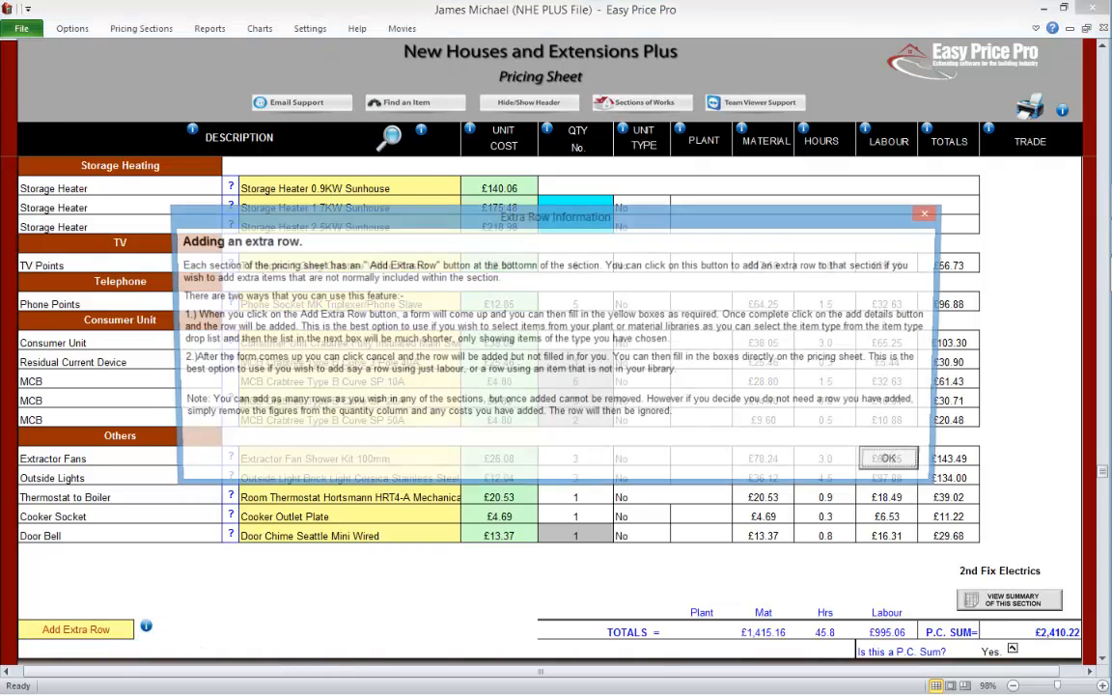
left_click(900, 463)
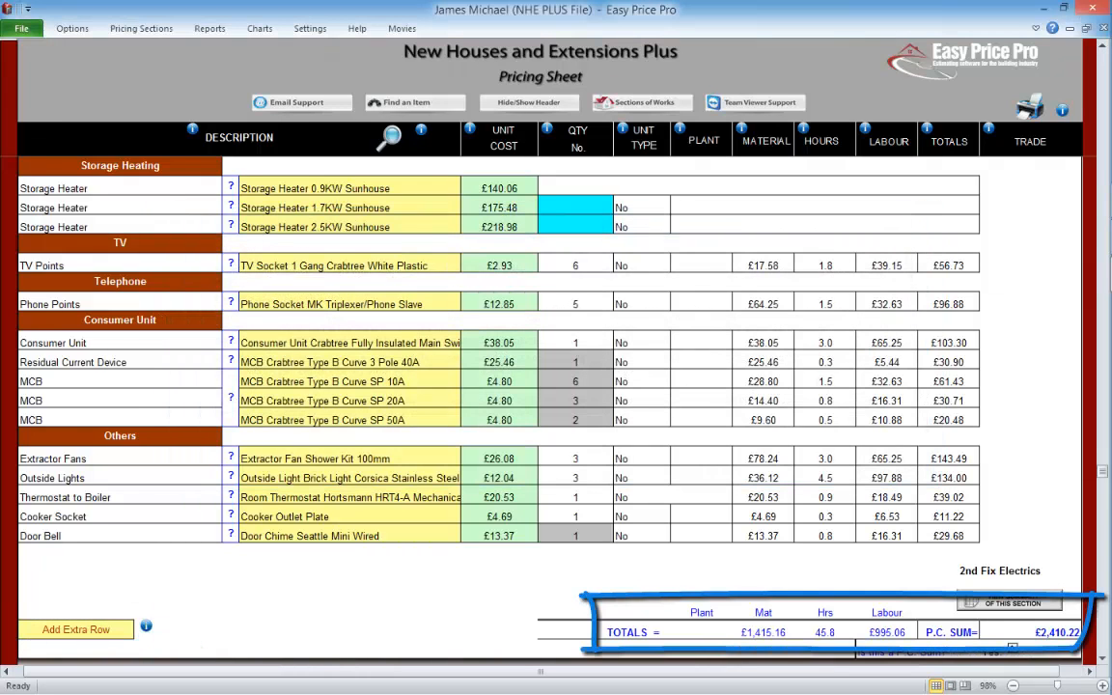